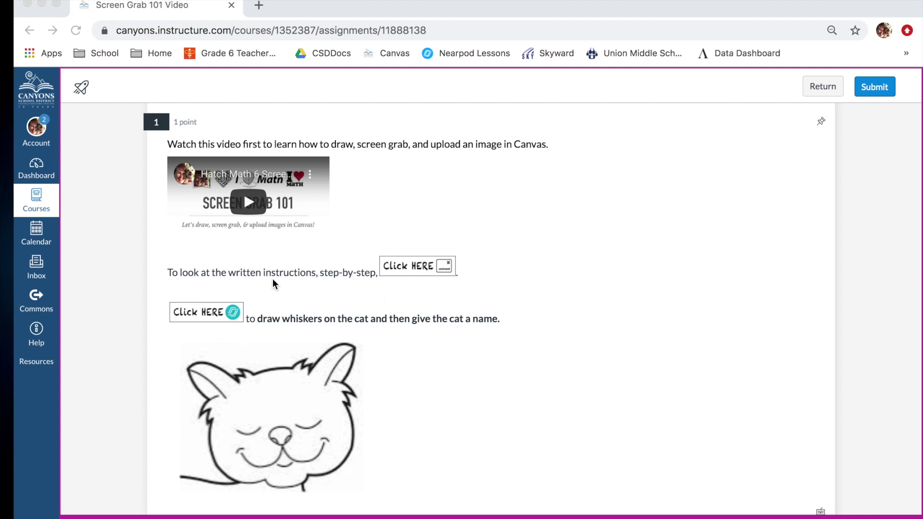
Read through the Screen Grab 101 written instructions, then return to the quiz page
left_click(418, 268)
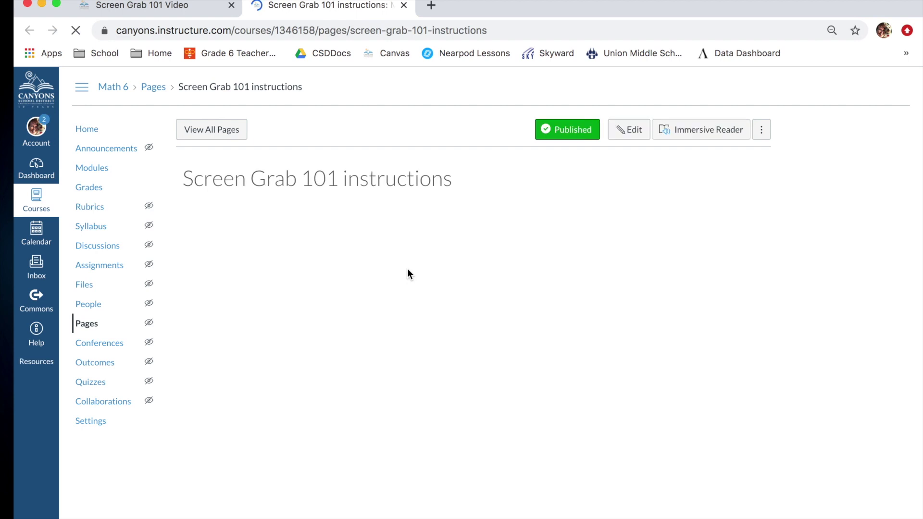
scroll(484, 284, "down", 3)
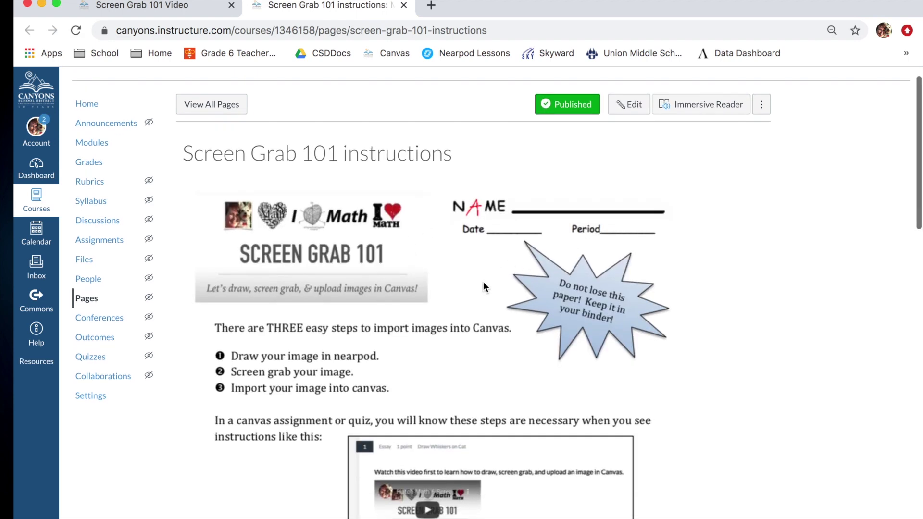
scroll(484, 284, "down", 10)
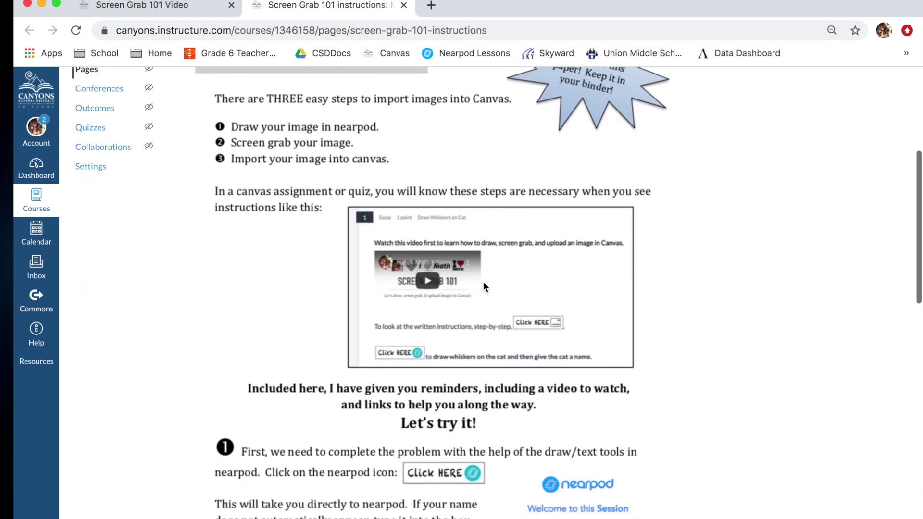
scroll(483, 281, "down", 14)
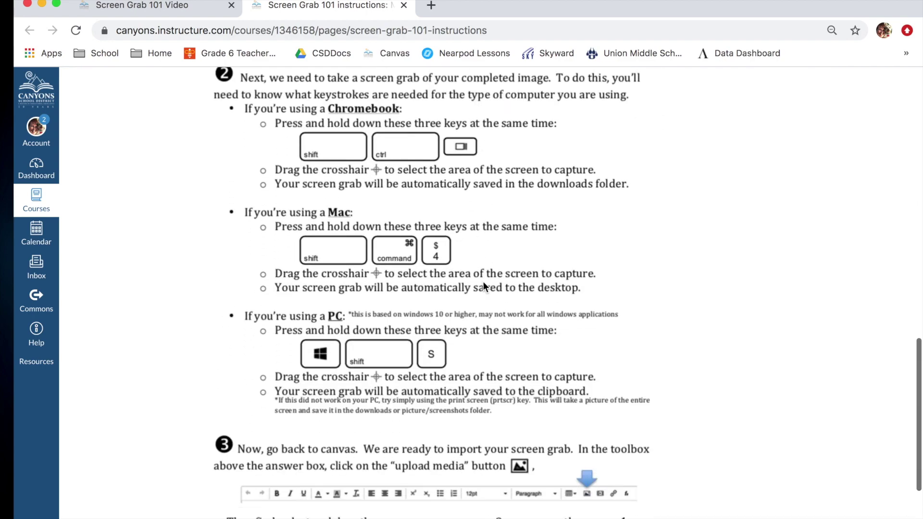
scroll(484, 281, "up", 20)
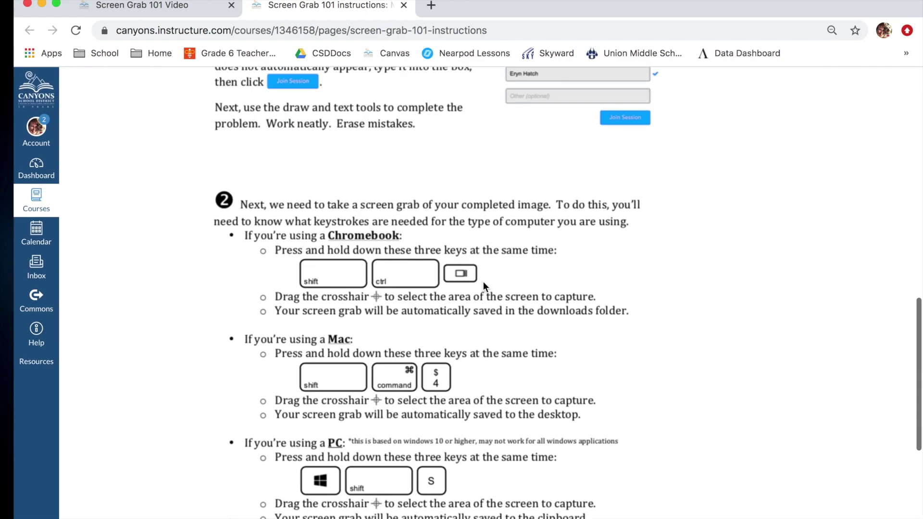
scroll(484, 281, "up", 5)
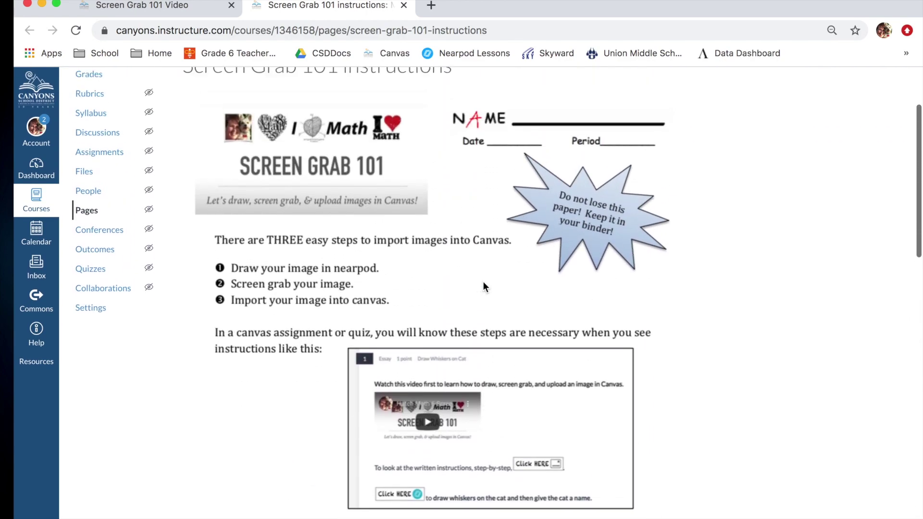
scroll(471, 225, "up", 2)
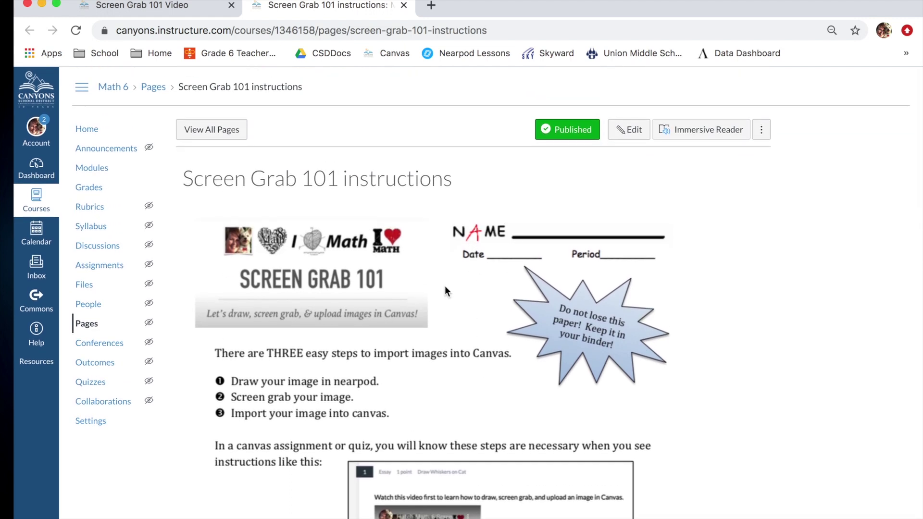
left_click(153, 7)
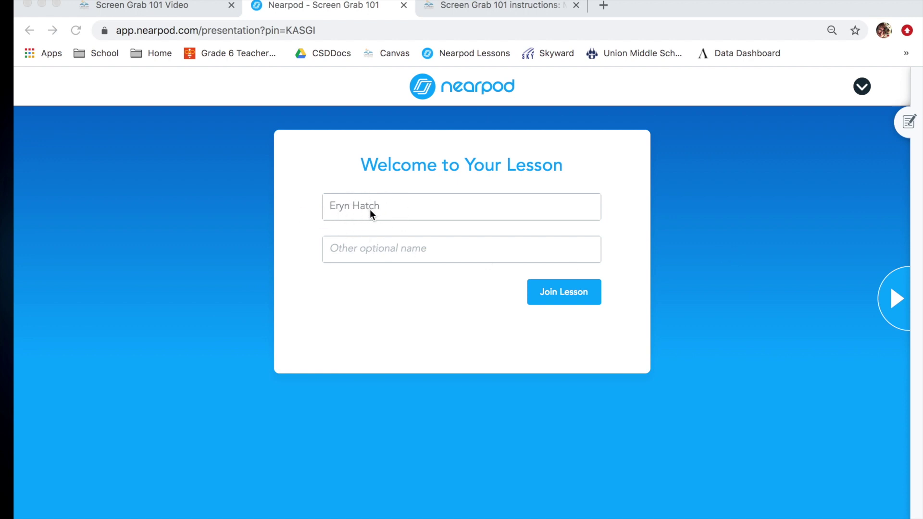
Join the Nearpod lesson as a student and collapse the instruction banner above the cat slide
left_click(559, 294)
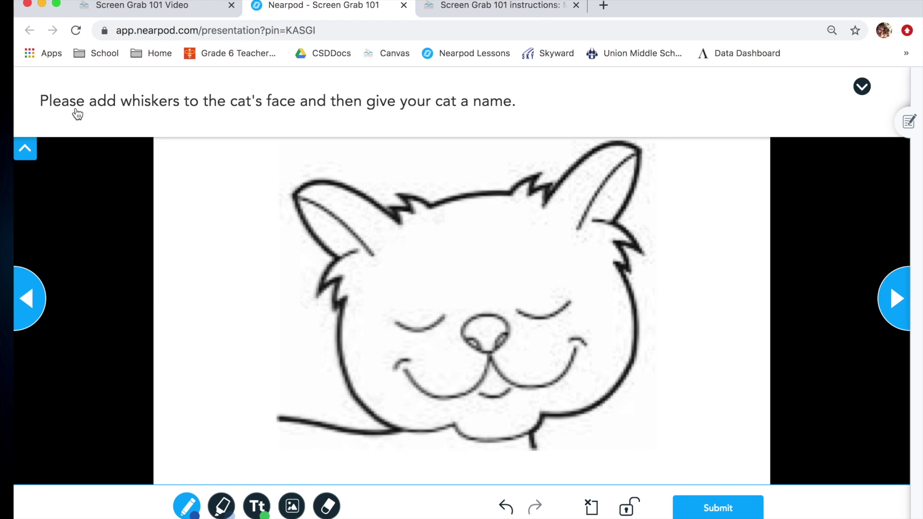
left_click(26, 149)
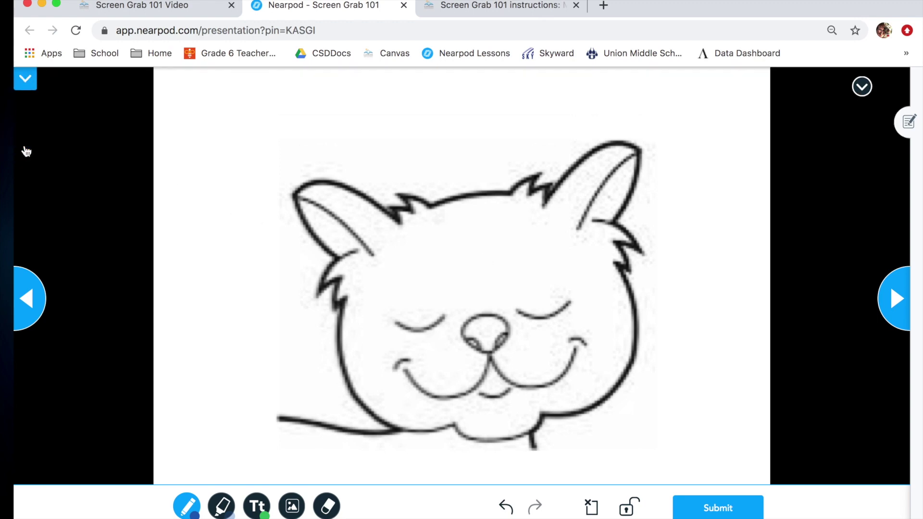
left_click(25, 79)
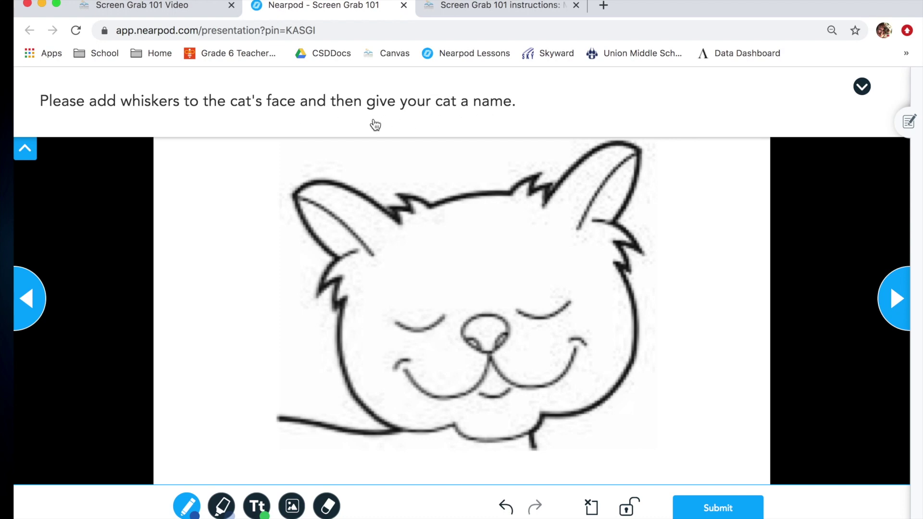
left_click(26, 150)
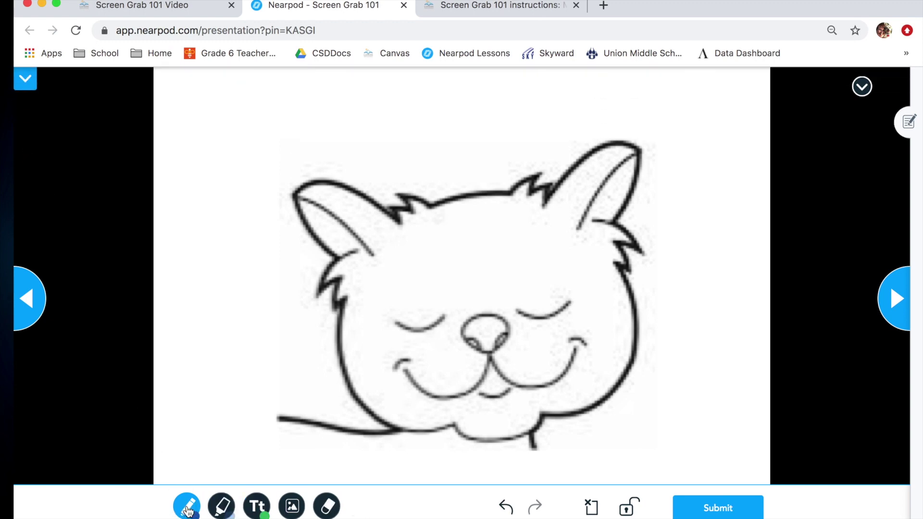
Set the pen to its thinnest size and draw three blue whiskers off each cheek
left_click(188, 507)
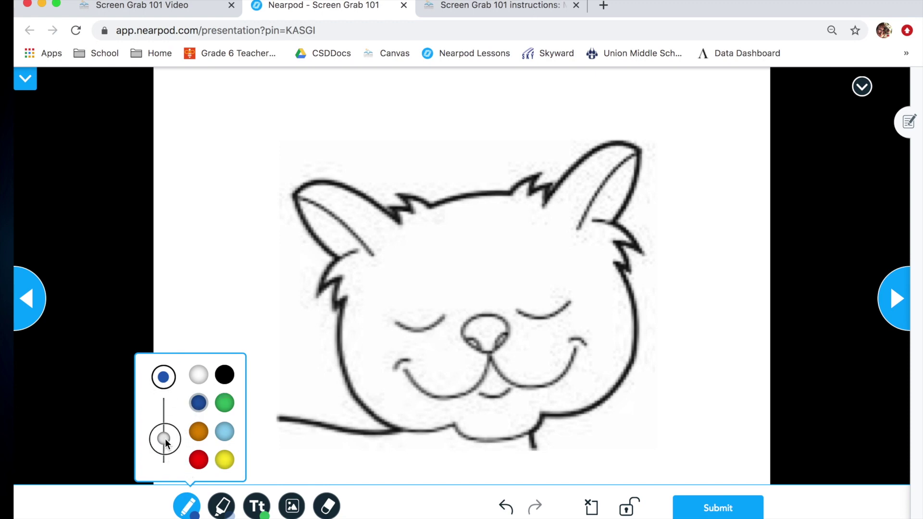
mouse_move(165, 438)
left_mouse_down()
mouse_move(165, 414)
mouse_move(166, 453)
mouse_move(165, 409)
mouse_move(168, 448)
left_mouse_up()
mouse_move(535, 336)
left_mouse_down()
mouse_move(636, 315)
mouse_move(688, 318)
left_mouse_up()
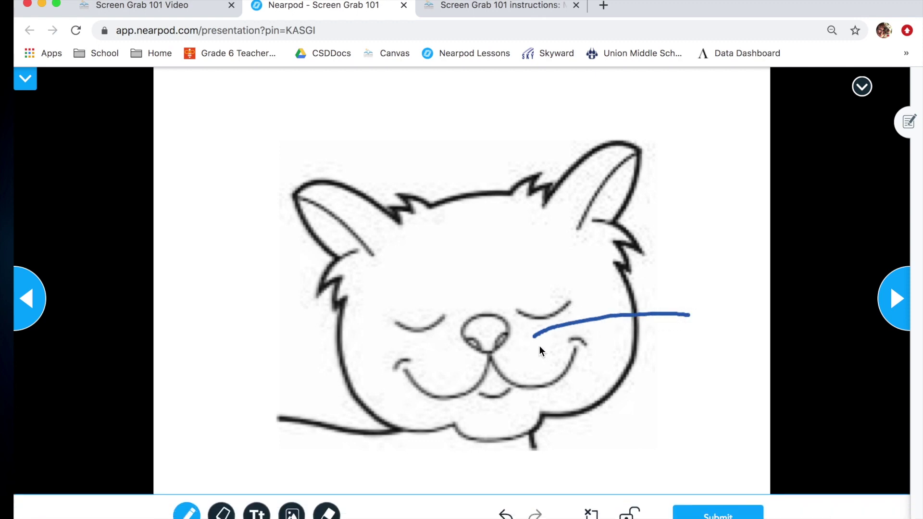
mouse_move(539, 343)
left_mouse_down()
mouse_move(630, 325)
mouse_move(726, 338)
left_mouse_up()
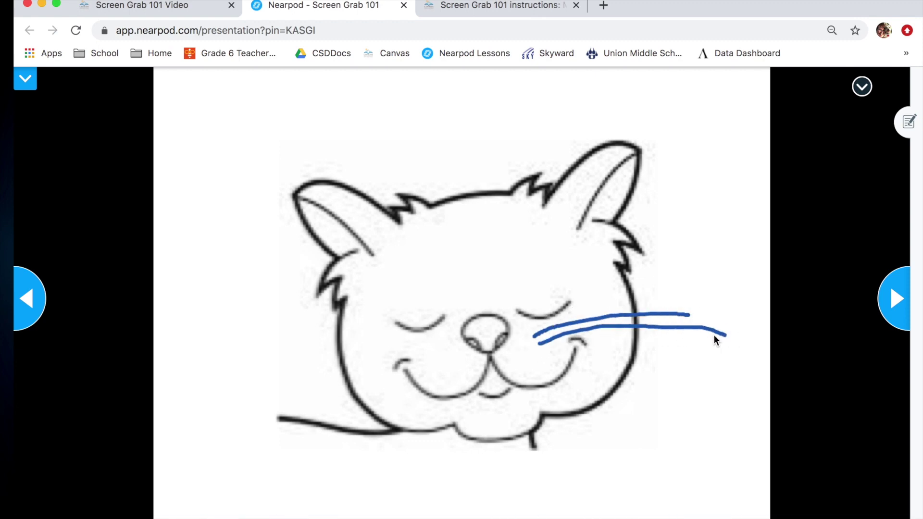
left_click_drag(546, 350, 715, 348)
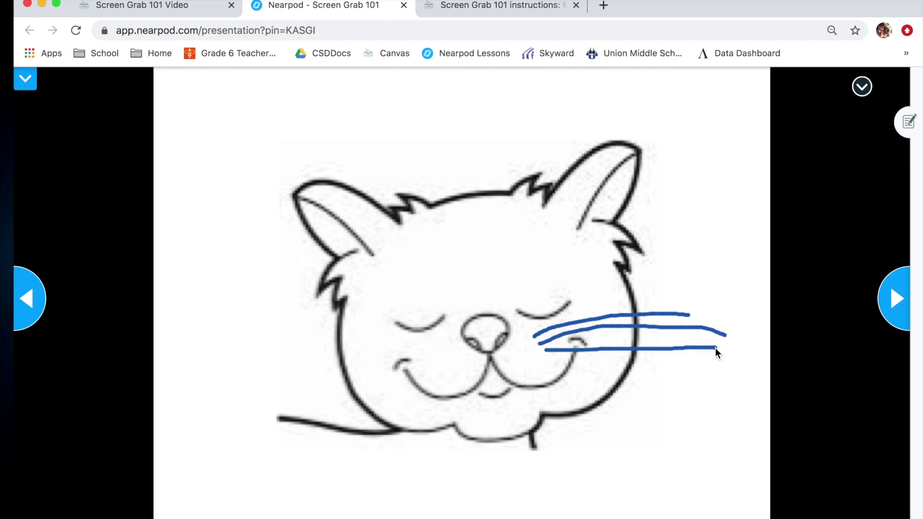
left_click_drag(436, 344, 268, 337)
left_click_drag(434, 350, 270, 376)
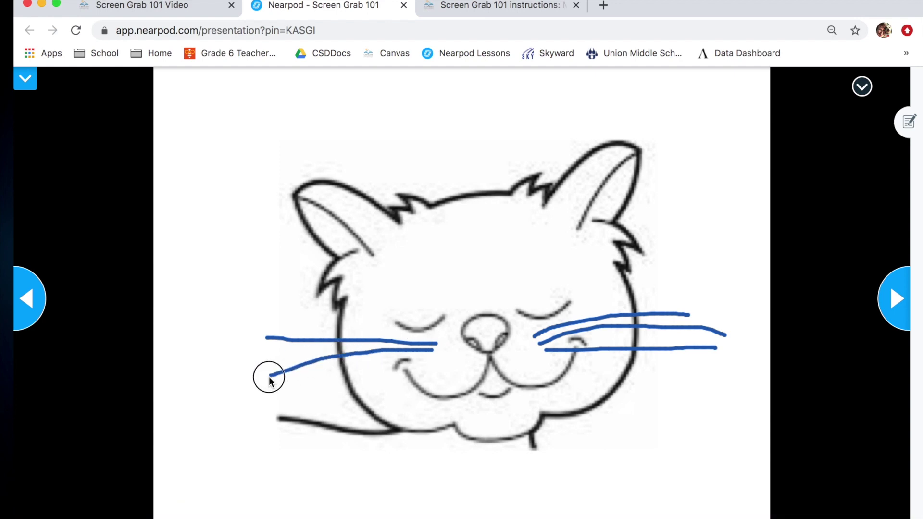
left_click_drag(431, 355, 304, 393)
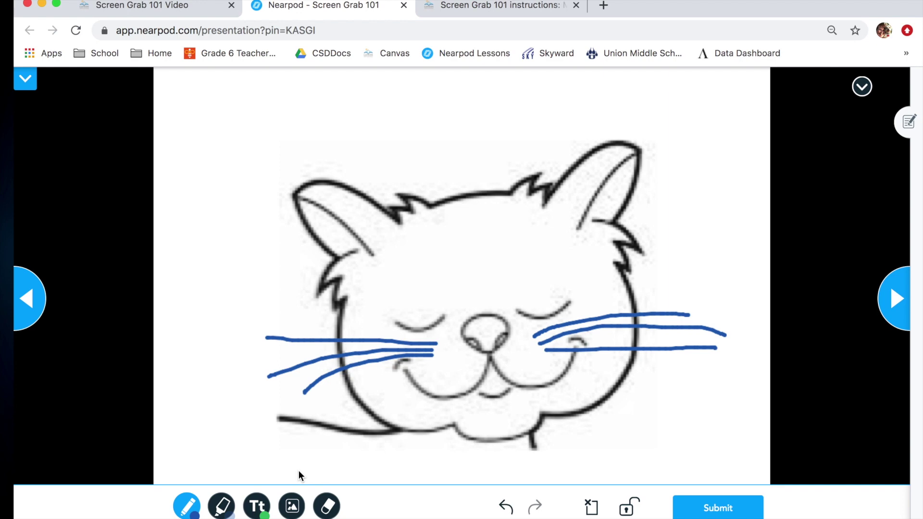
left_click(189, 509)
Switch the pen to thin red and handwrite 'Sam' above the cat
left_click(199, 461)
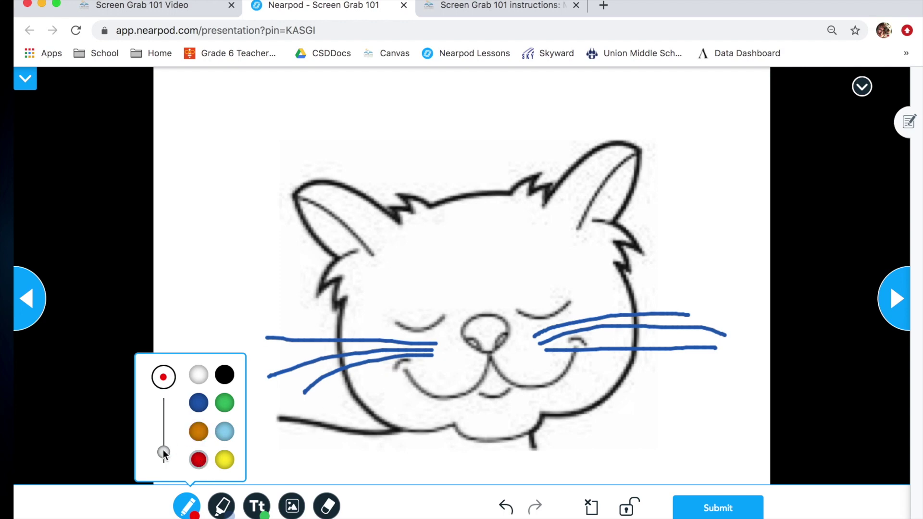
left_click_drag(163, 450, 165, 457)
left_click_drag(163, 459, 163, 453)
mouse_move(396, 135)
left_mouse_down()
mouse_move(377, 144)
mouse_move(377, 160)
mouse_move(410, 144)
mouse_move(430, 157)
mouse_move(459, 156)
left_mouse_up()
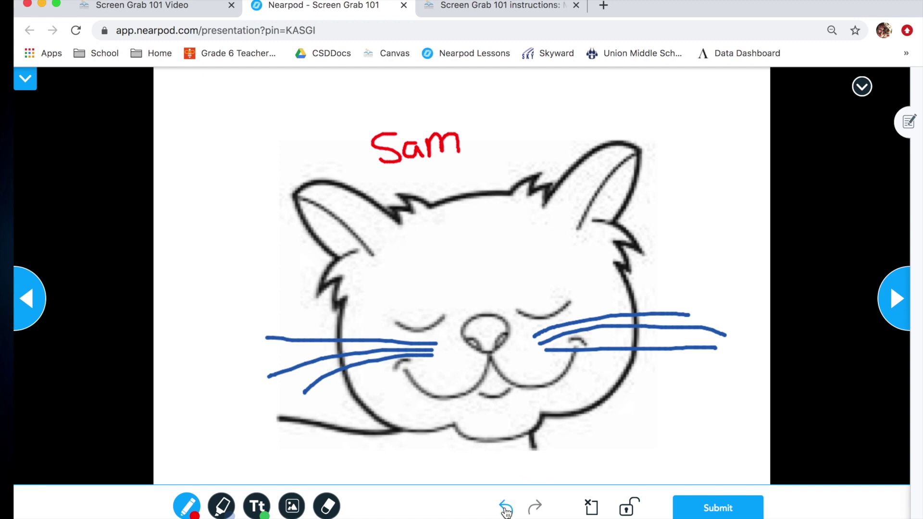
Undo the handwritten name strokes, leaving only the blue whiskers
left_click(506, 510)
left_click(506, 510)
left_click(506, 510)
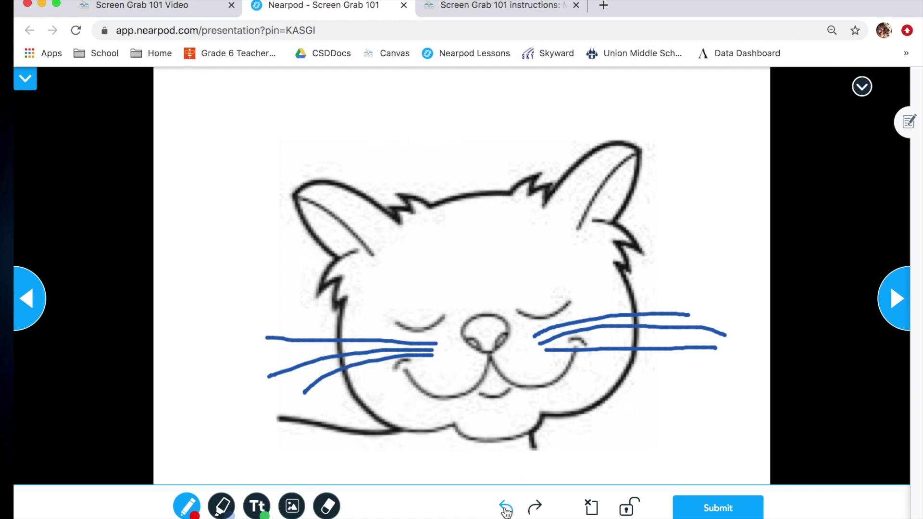
Add a larger red text label 'Sam' just above the cat's head
left_click(257, 506)
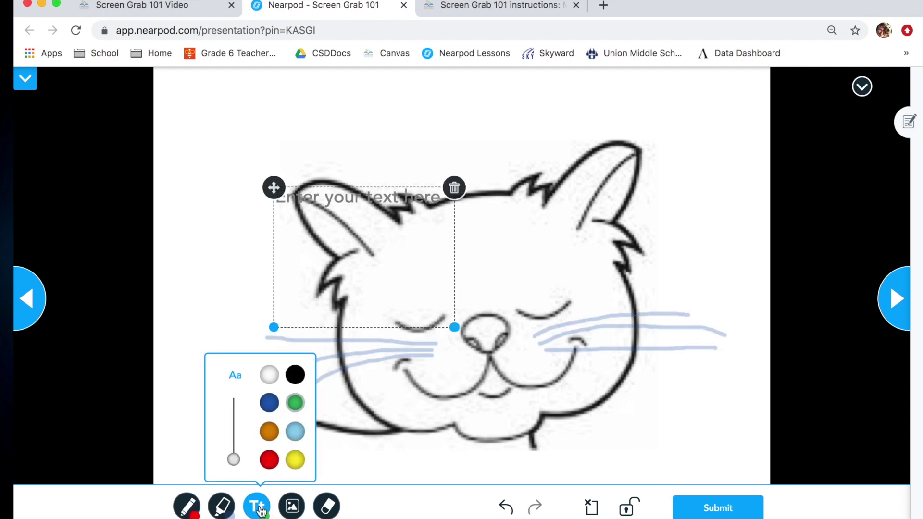
left_click(270, 461)
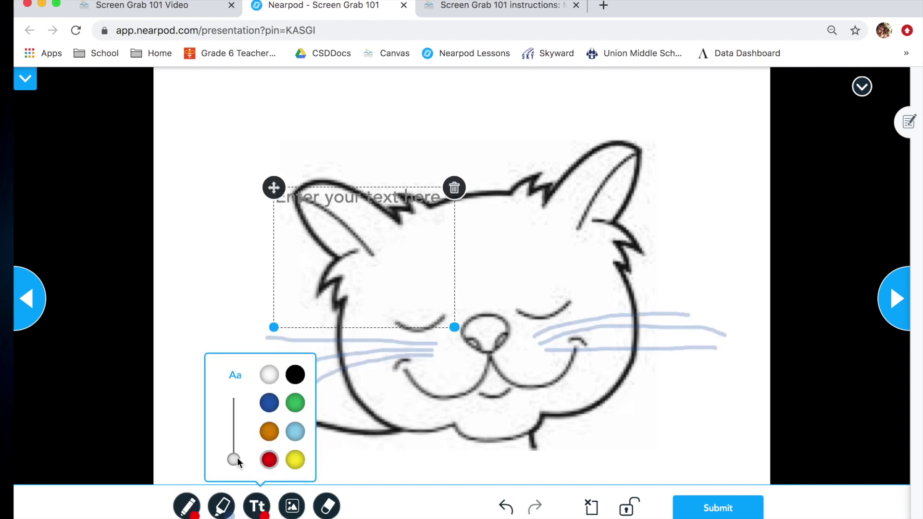
left_click_drag(234, 459, 235, 441)
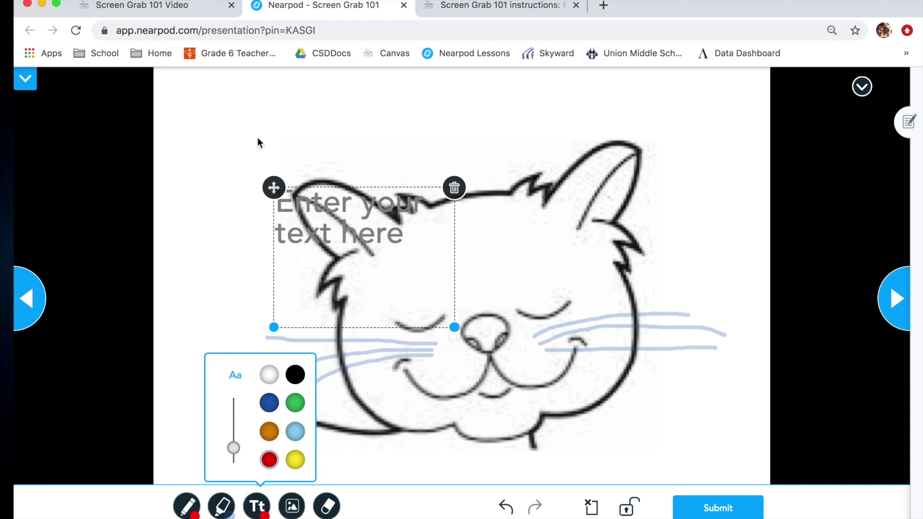
left_click_drag(273, 187, 368, 136)
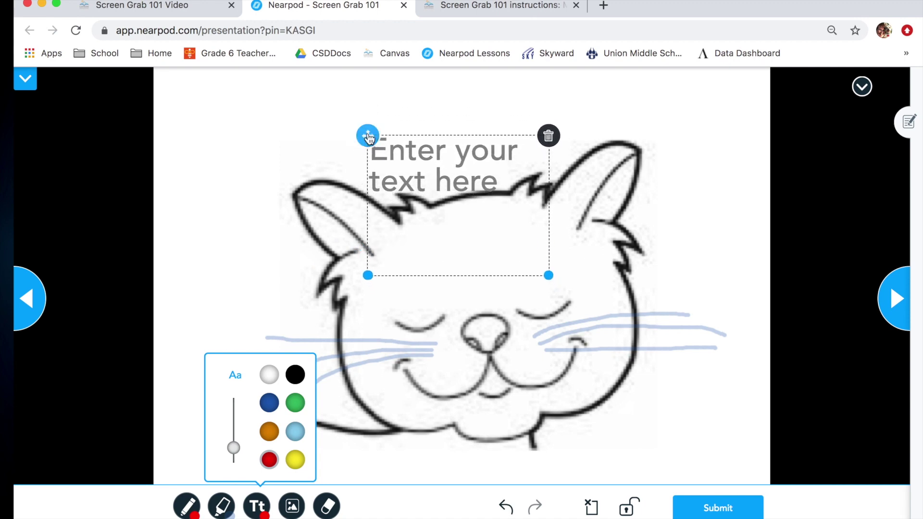
left_click(432, 152)
type("Sam")
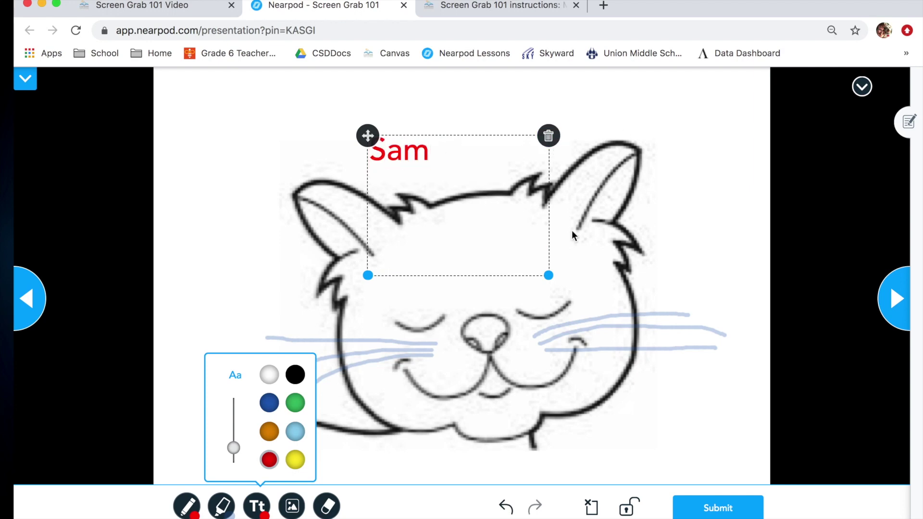
left_click(190, 509)
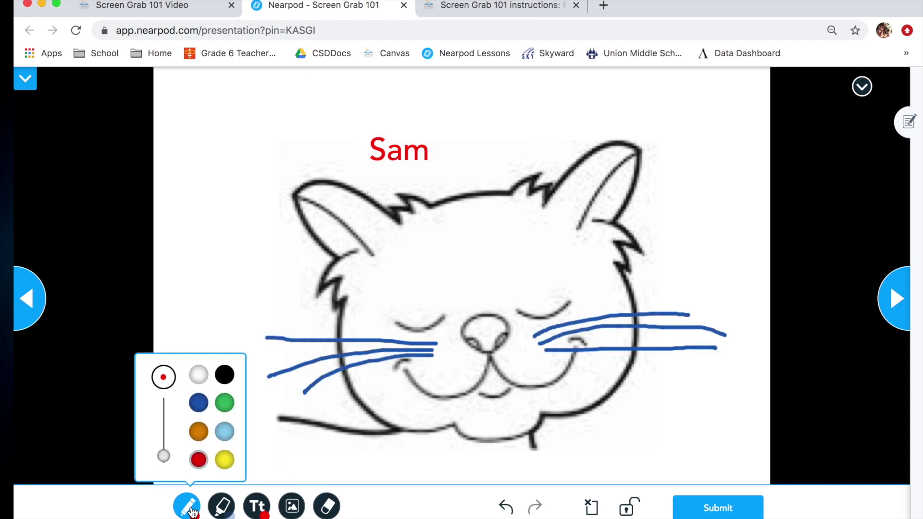
left_click(192, 511)
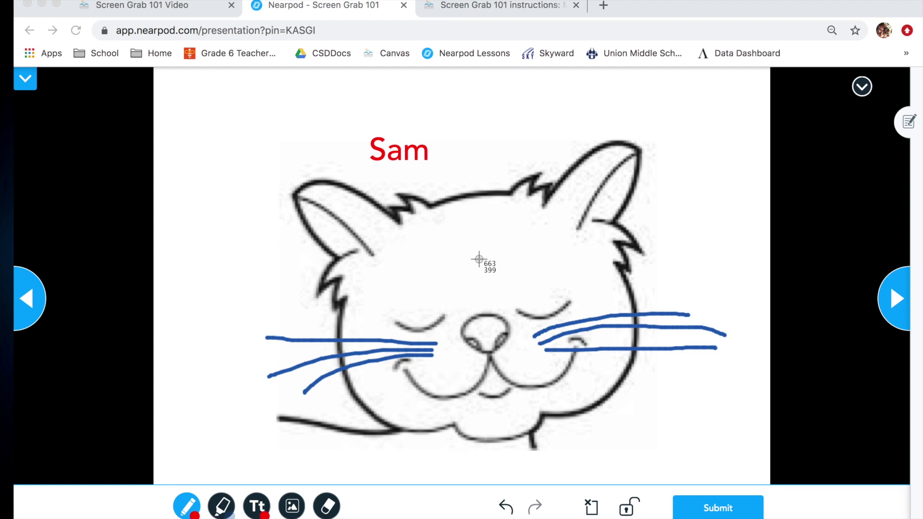
Screenshot the cat drawing area with whiskers and name, then go back to the Canvas quiz
left_click(254, 127)
left_click_drag(254, 127, 734, 461)
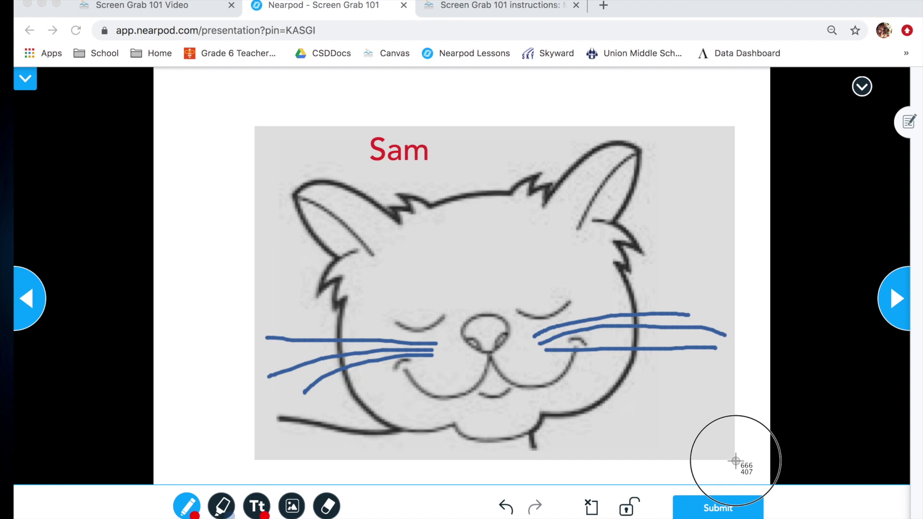
left_click_drag(736, 460, 736, 461)
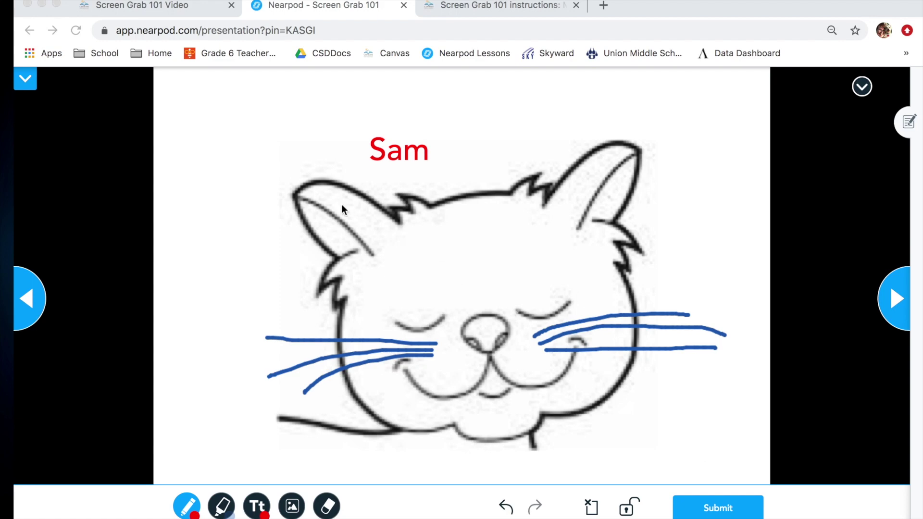
left_click(190, 4)
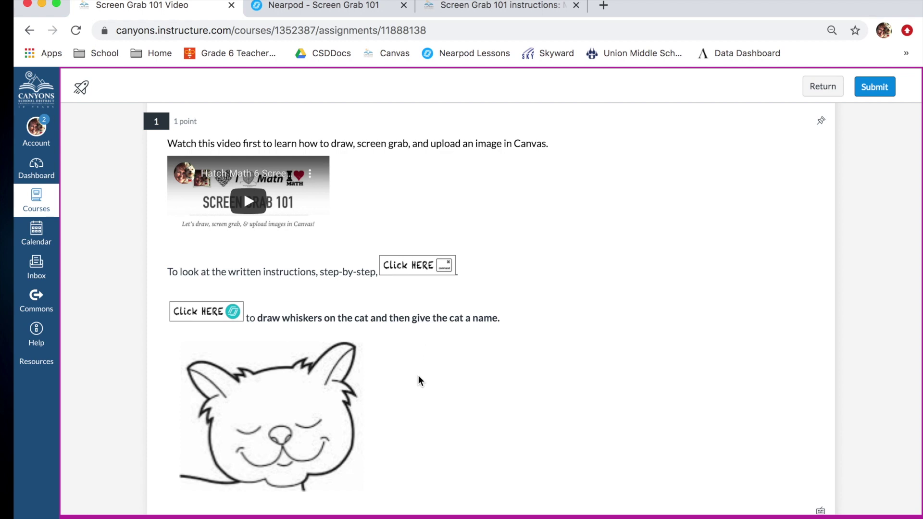
Put the caret in the quiz answer box and bring up the Upload Media image import dialog
scroll(419, 376, "down", 5)
left_click(408, 390)
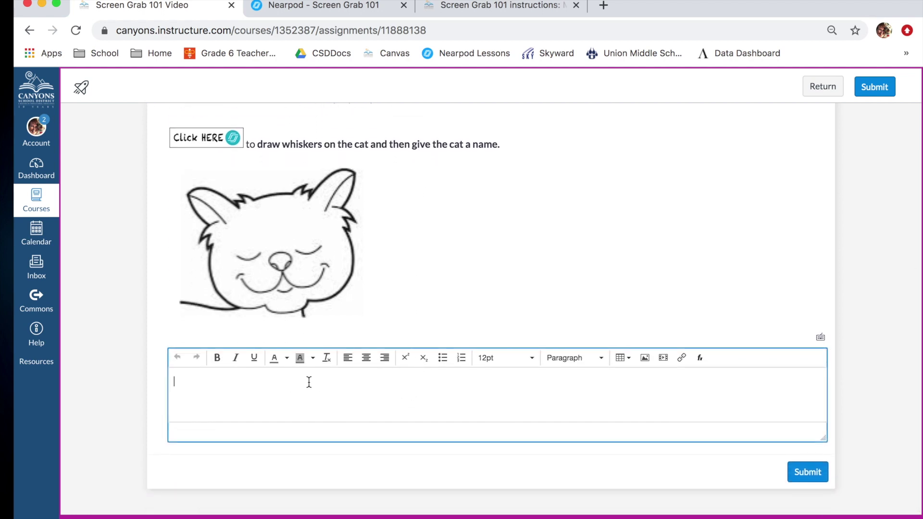
type("asd")
key("BackSpace")
key("BackSpace")
key("BackSpace")
left_click(644, 359)
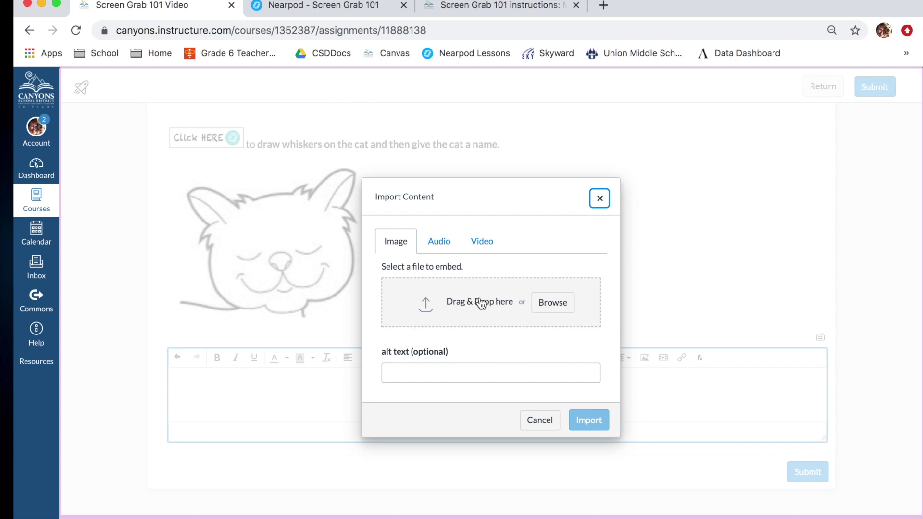
key("F11")
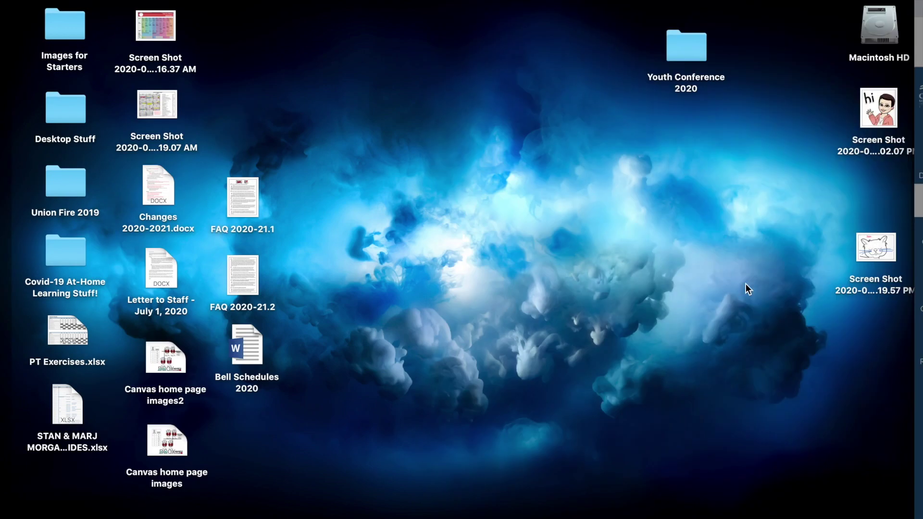
Drag the cat Screen Shot file from the desktop into the Import Content drop area
left_click(876, 250)
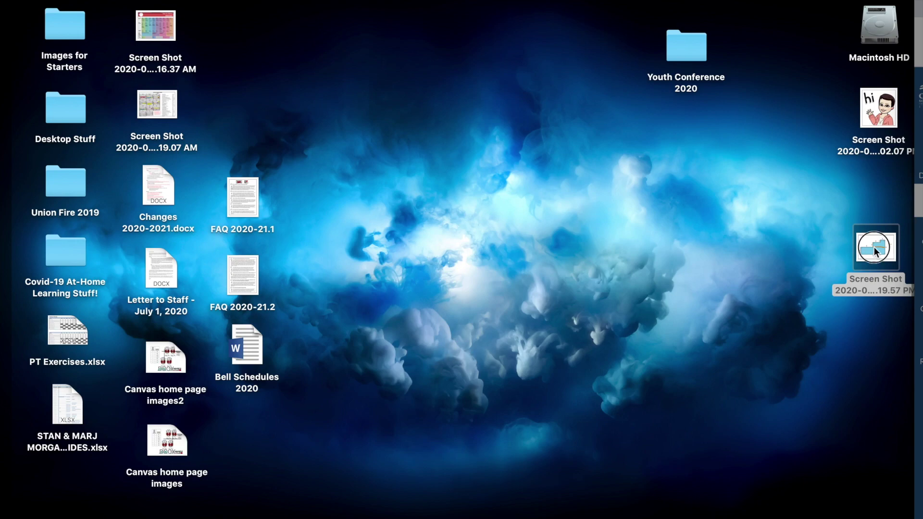
left_click_drag(874, 246, 486, 302)
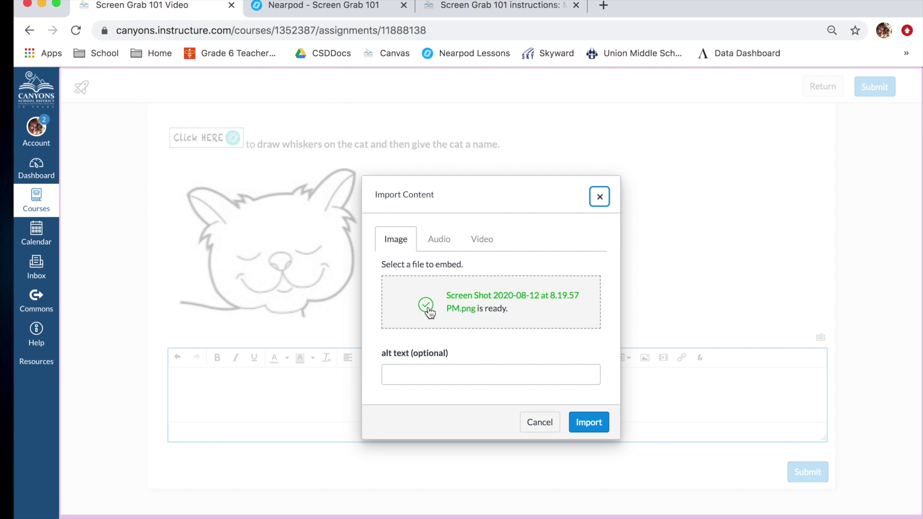
Import the cat screenshot into the answer box and scroll to check the embedded image
left_click(589, 422)
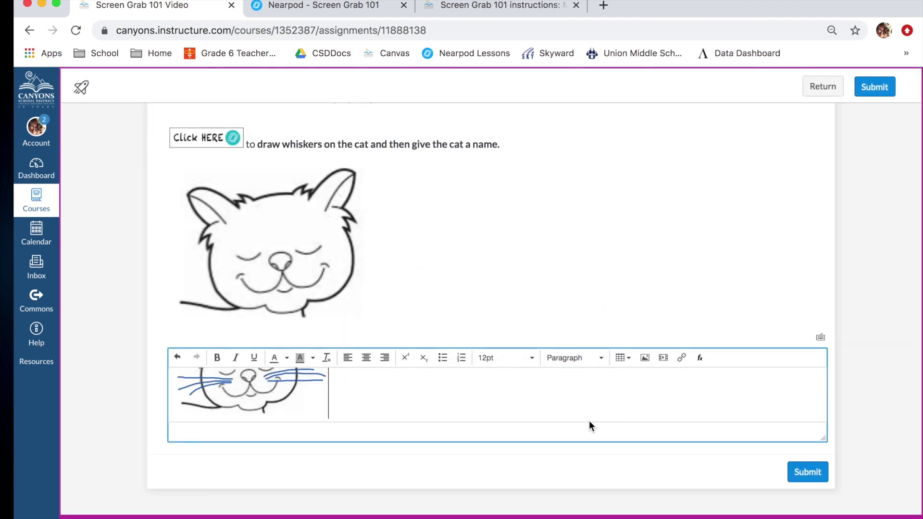
scroll(415, 404, "up", 5)
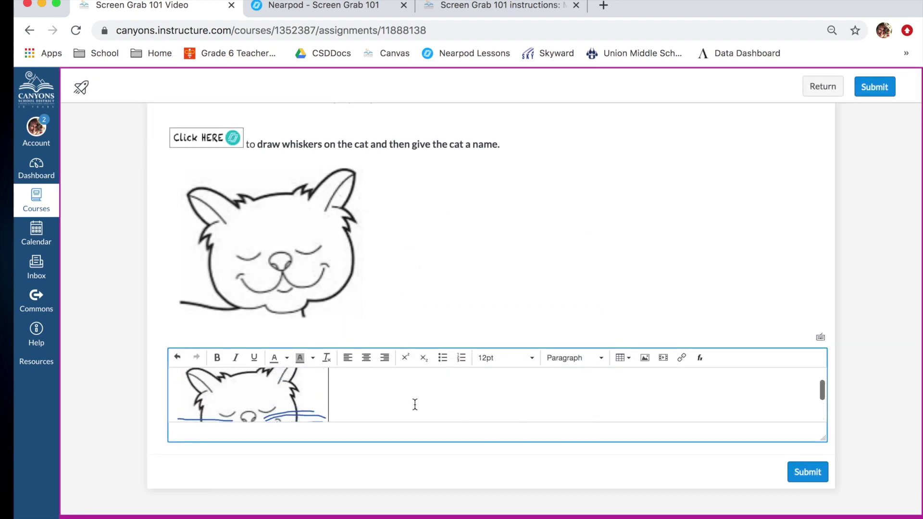
scroll(415, 404, "down", 5)
scroll(415, 404, "up", 5)
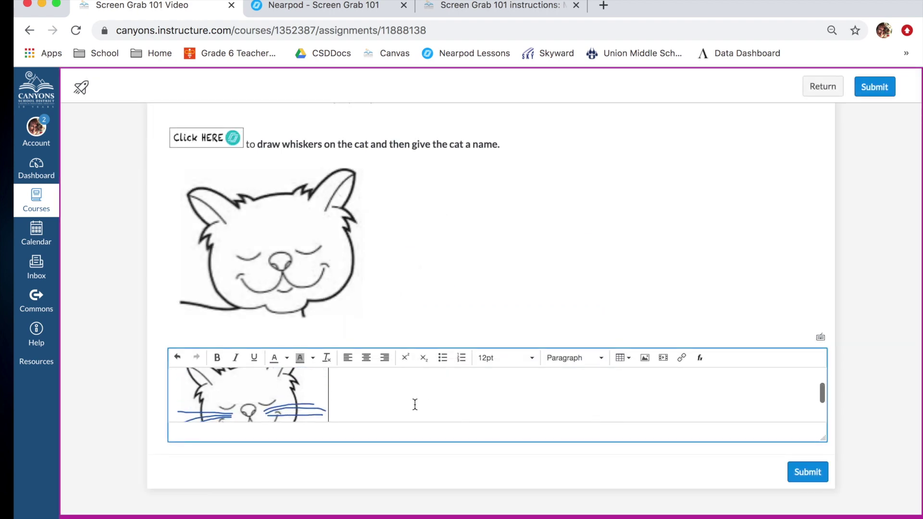
scroll(415, 405, "down", 5)
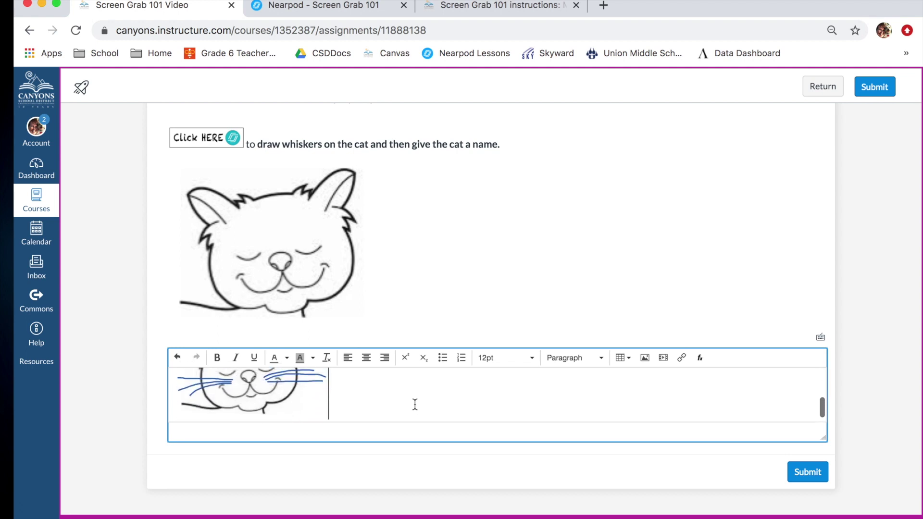
scroll(415, 405, "up", 5)
scroll(415, 404, "up", 1)
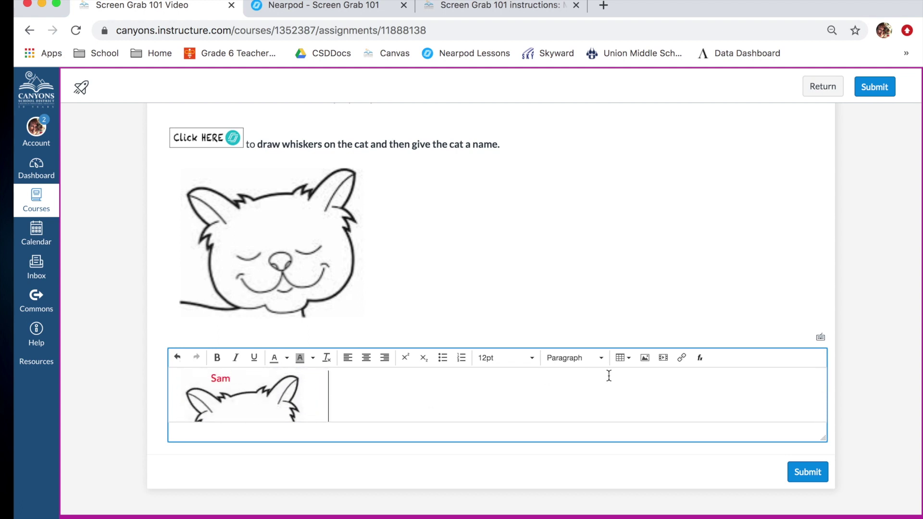
scroll(608, 375, "up", 1)
scroll(611, 259, "up", 3)
scroll(612, 258, "down", 3)
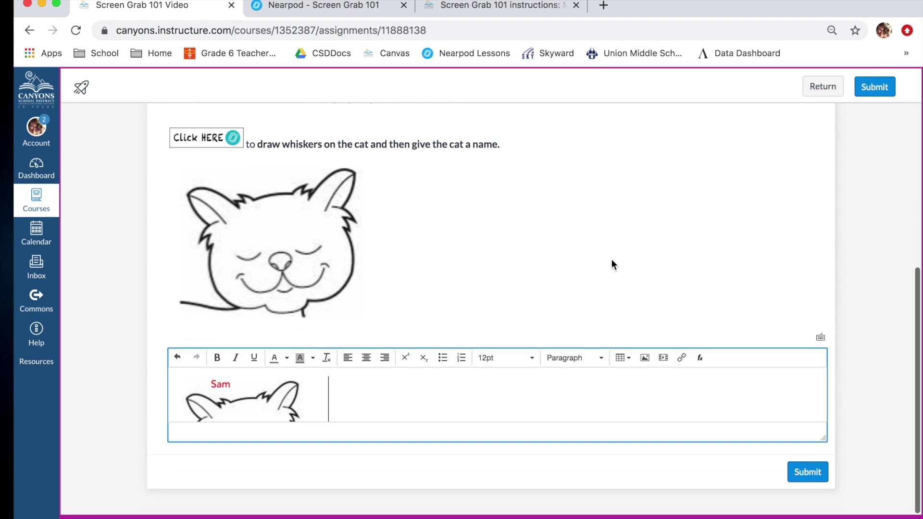
scroll(664, 377, "up", 4)
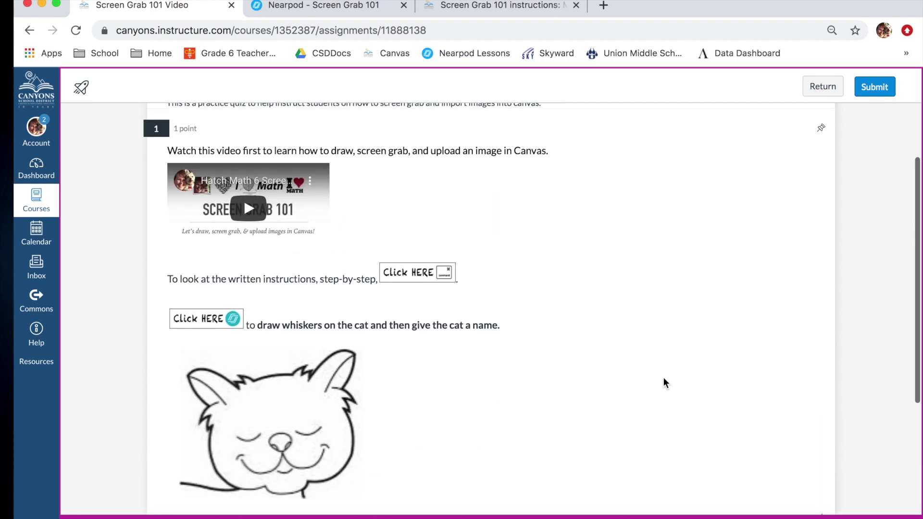
scroll(664, 383, "down", 4)
scroll(525, 393, "down", 1)
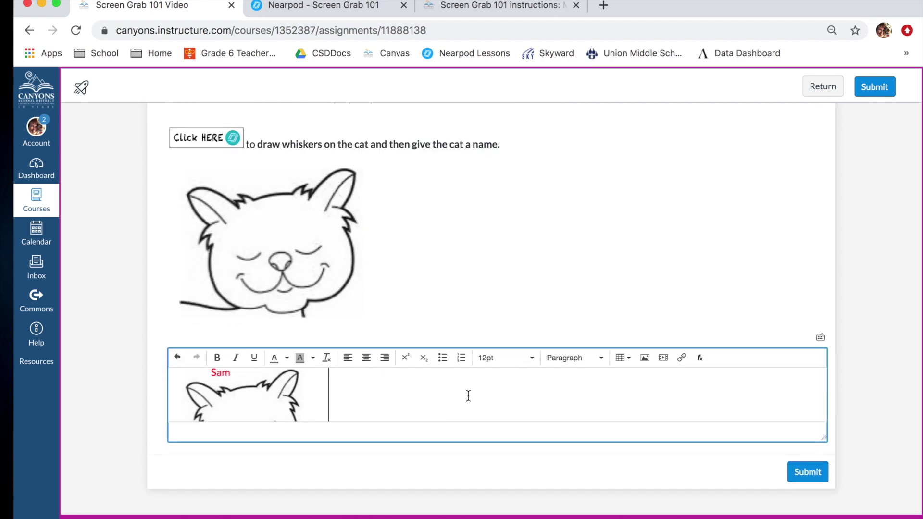
scroll(469, 396, "down", 2)
scroll(468, 396, "up", 2)
scroll(521, 254, "up", 4)
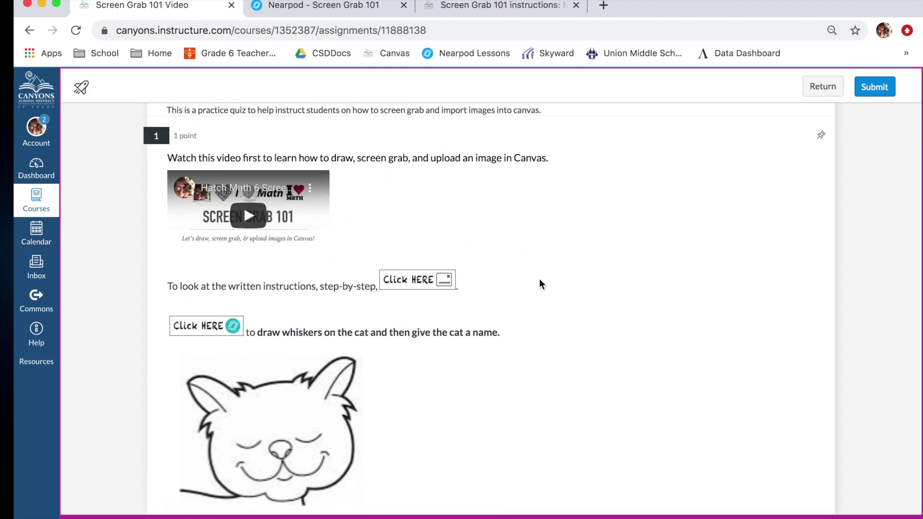
scroll(539, 282, "down", 1)
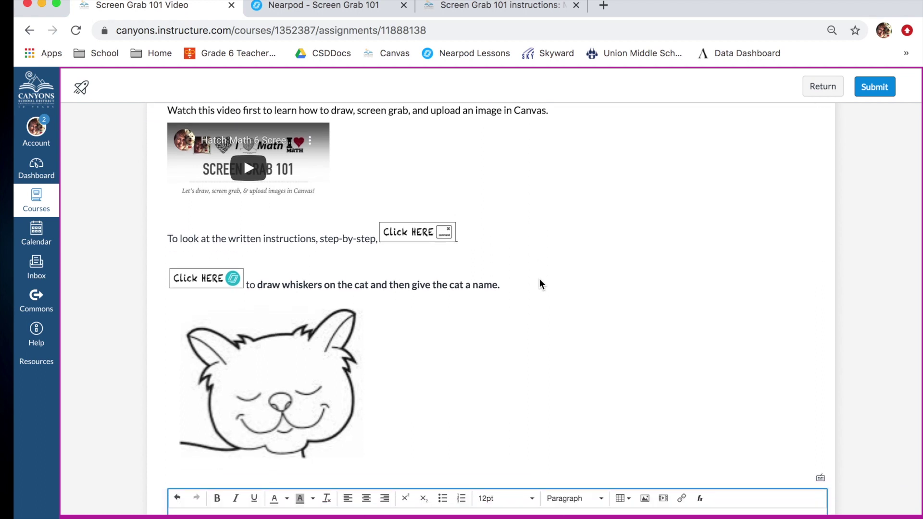
scroll(540, 280, "down", 1)
scroll(540, 284, "down", 1)
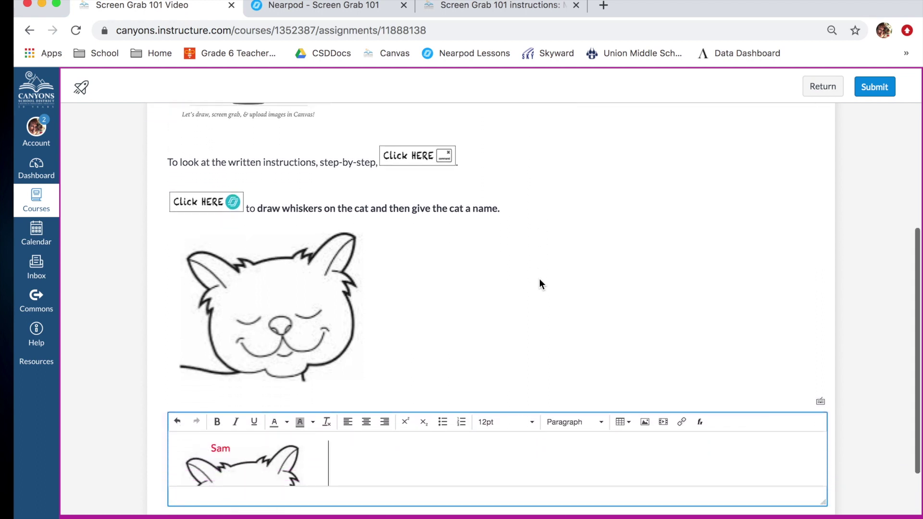